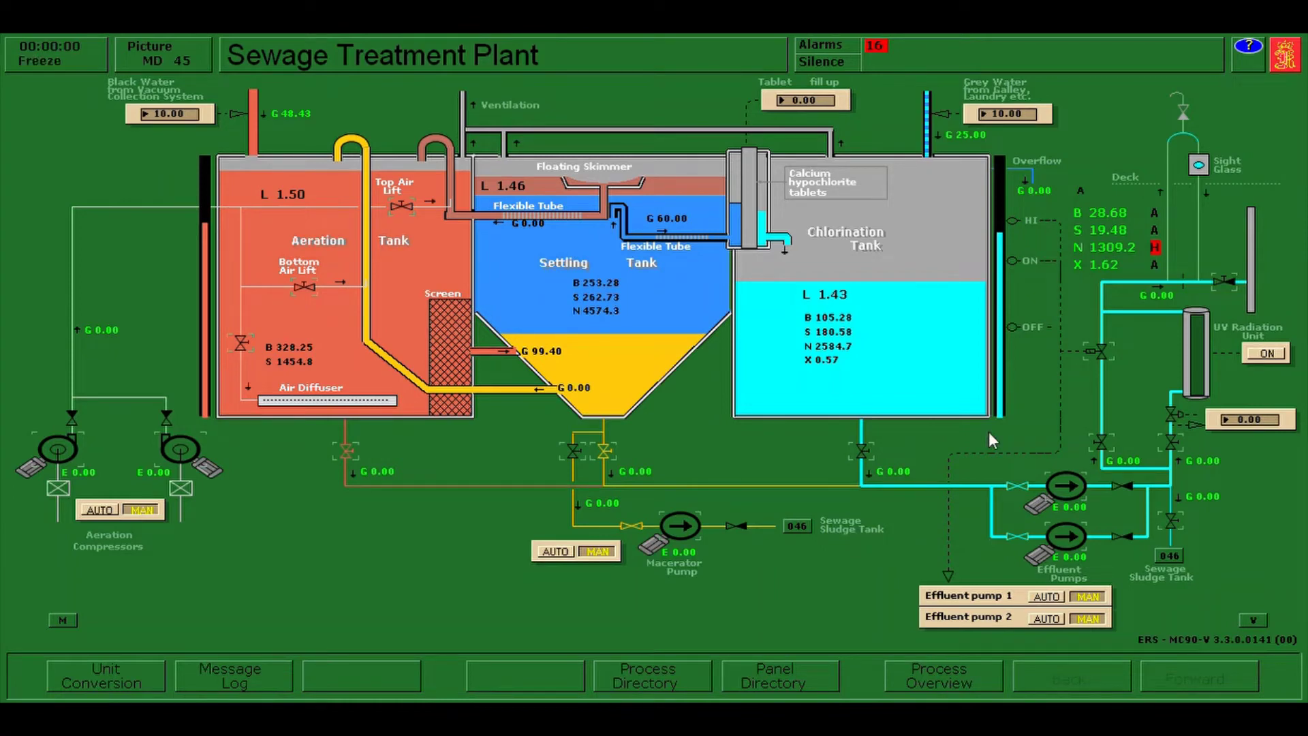
Unfreeze the simulator so the Sewage Treatment Plant values update live.
mouse_move(1070, 518)
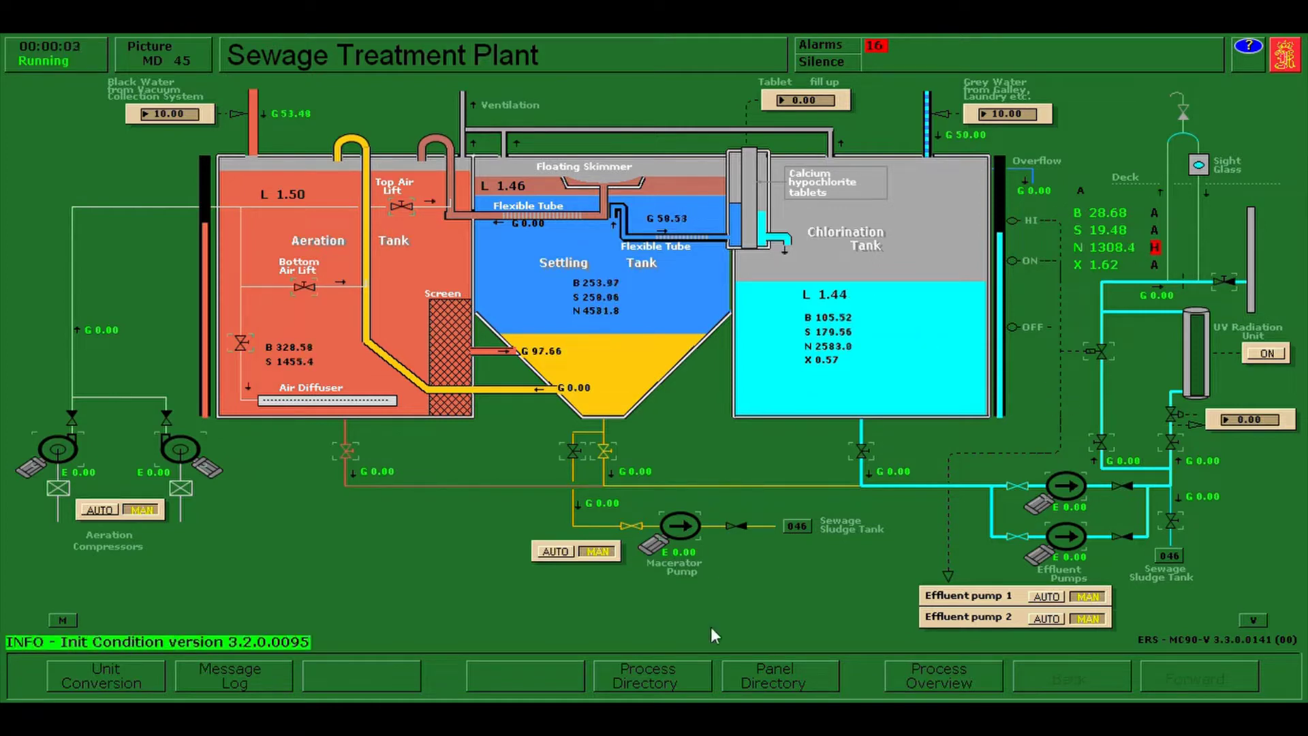
Check the Main Switchboard - Feeders (72) breaker, then return to 45 Sewage Treatment Plant.
left_click(678, 676)
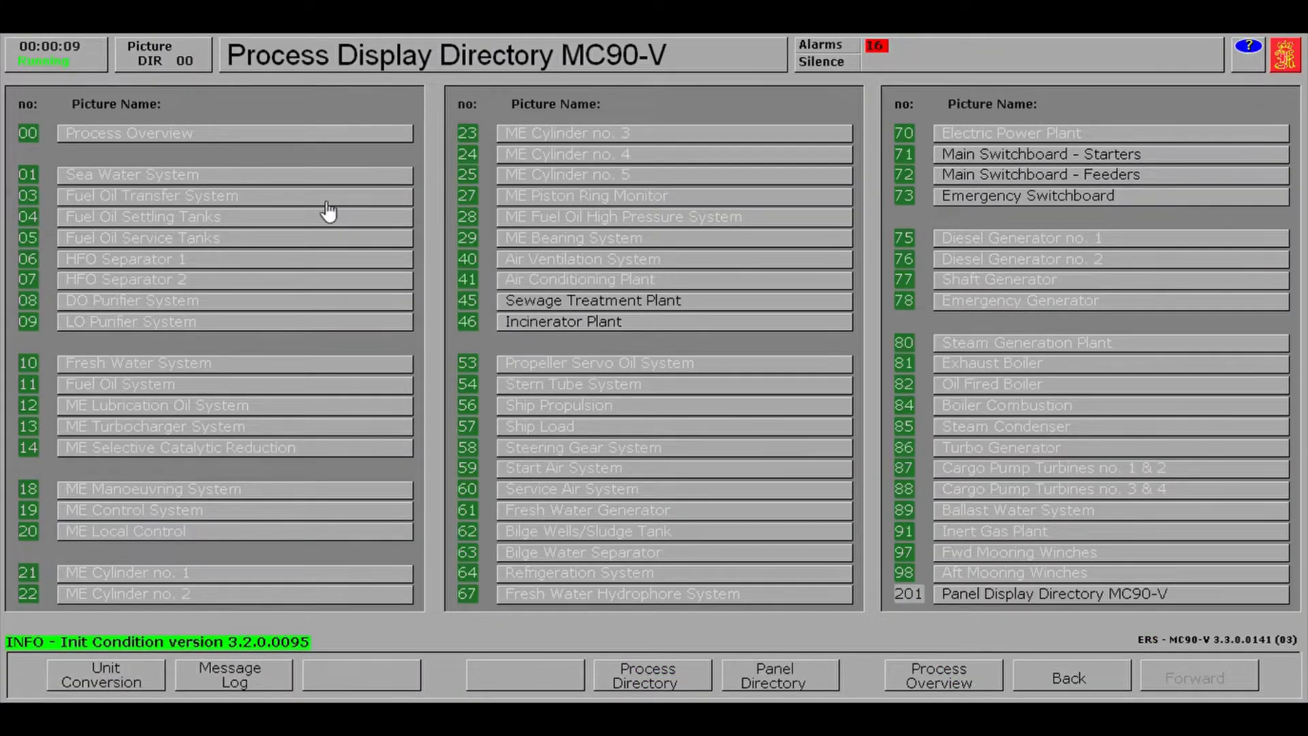
left_click(1029, 178)
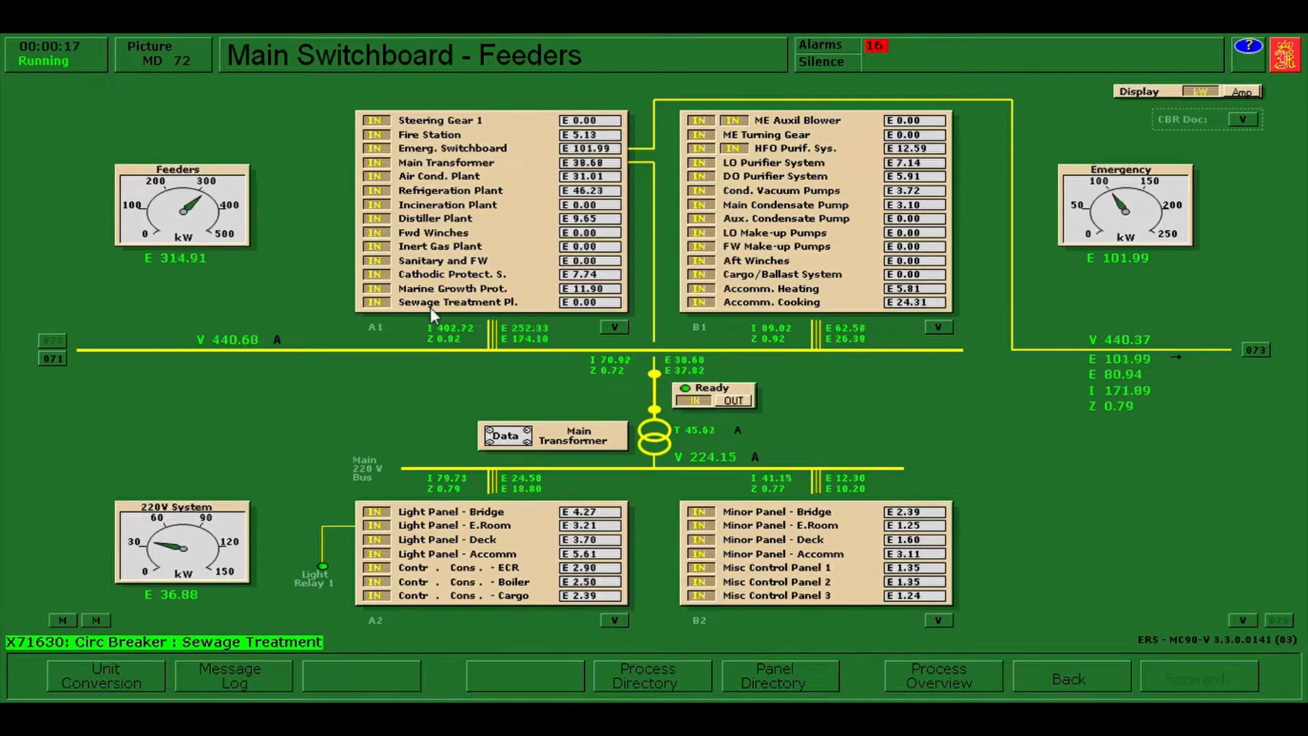
left_click(678, 668)
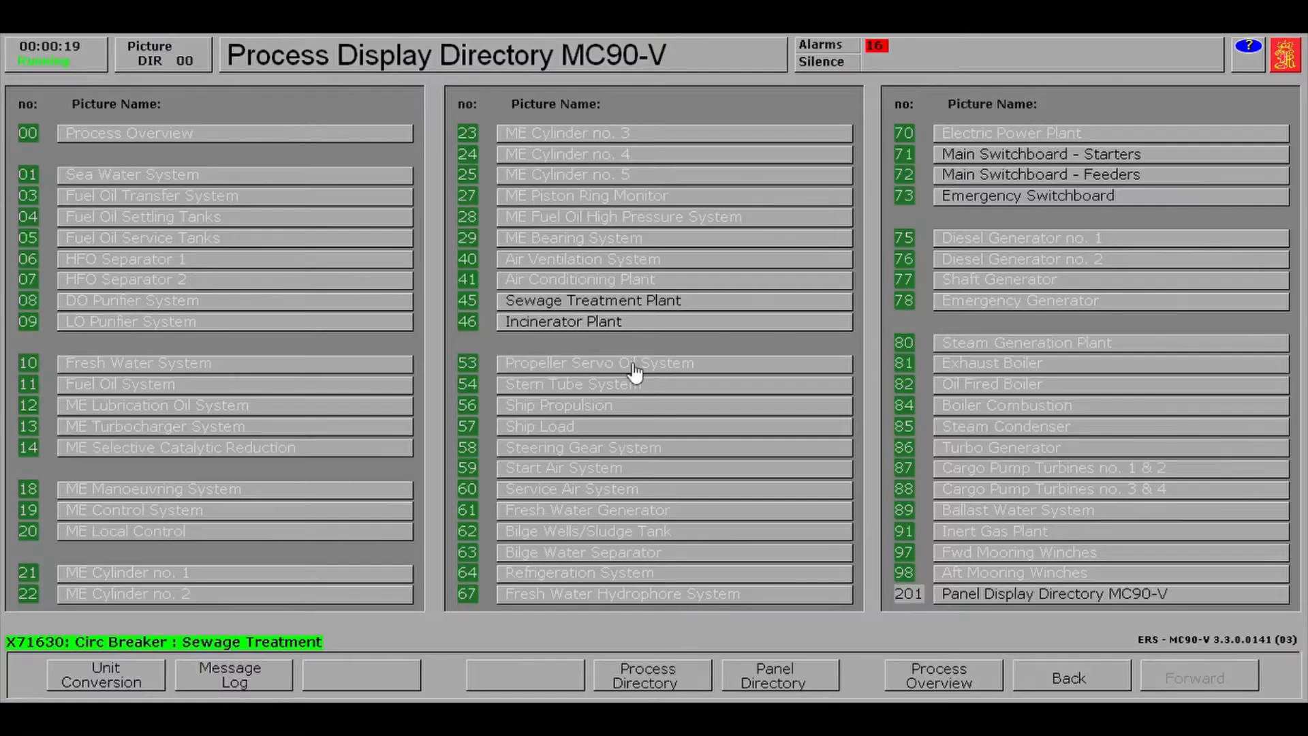
left_click(605, 306)
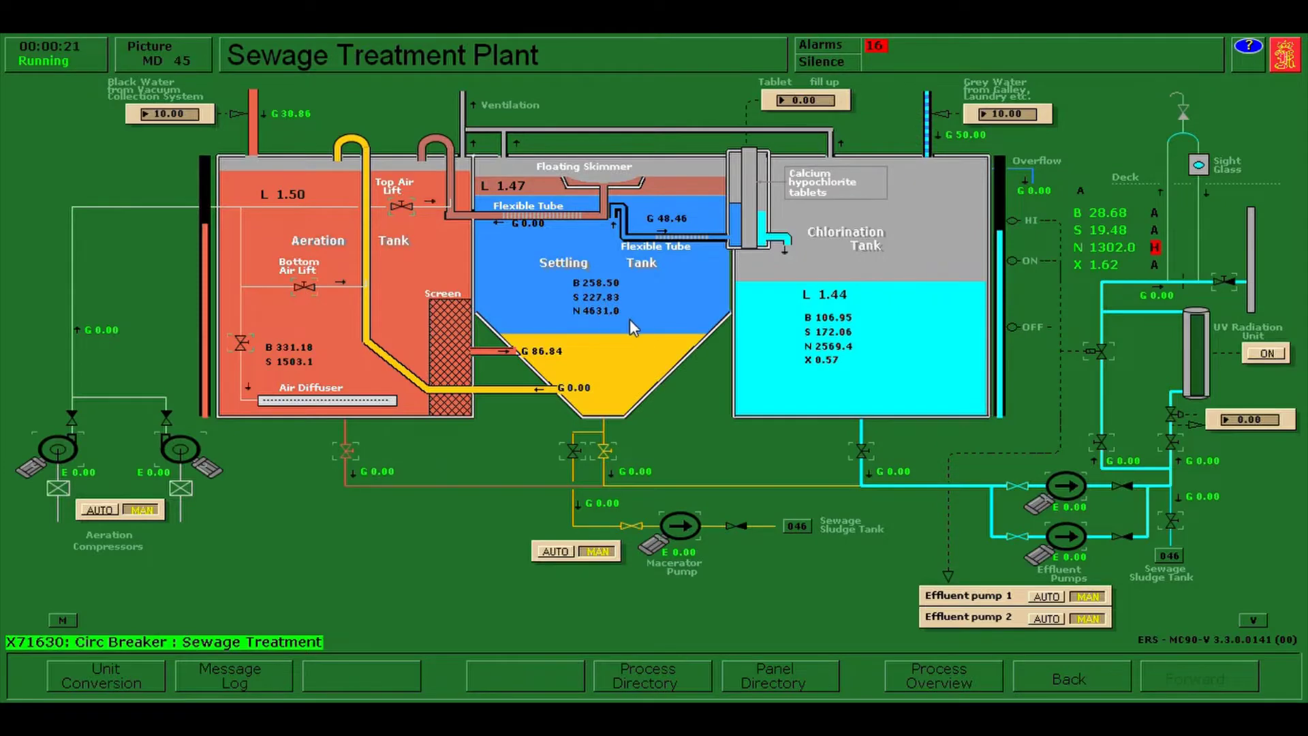
Open overboard valve V15942 and both UV line valves, and set V15960 to 50.00.
left_click(1227, 285)
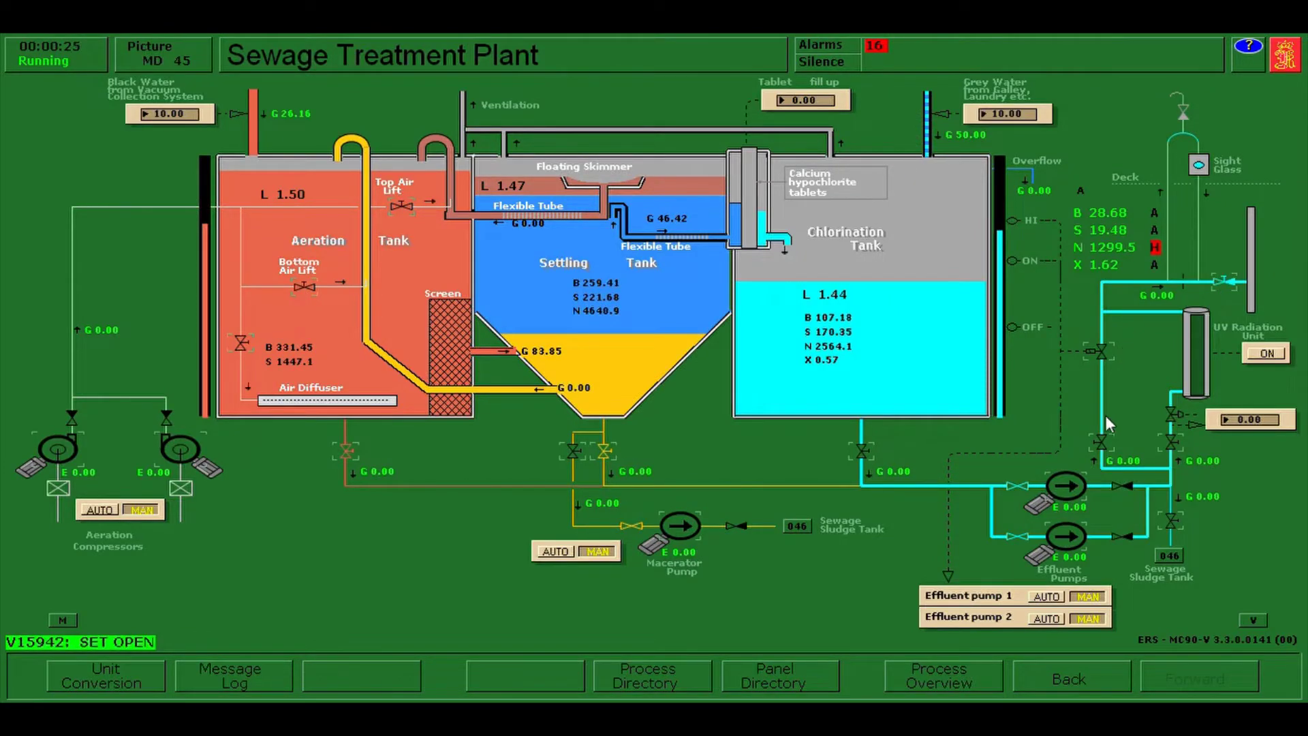
left_click(1111, 444)
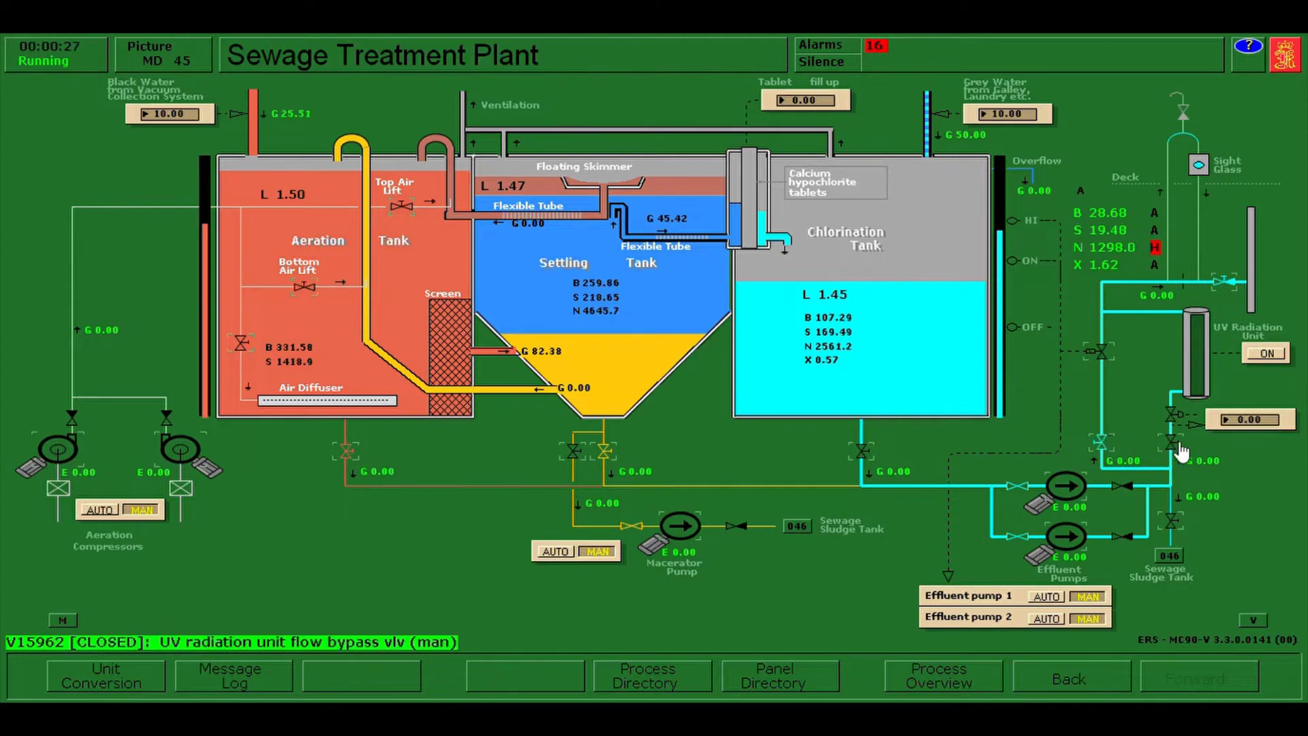
left_click(1179, 446)
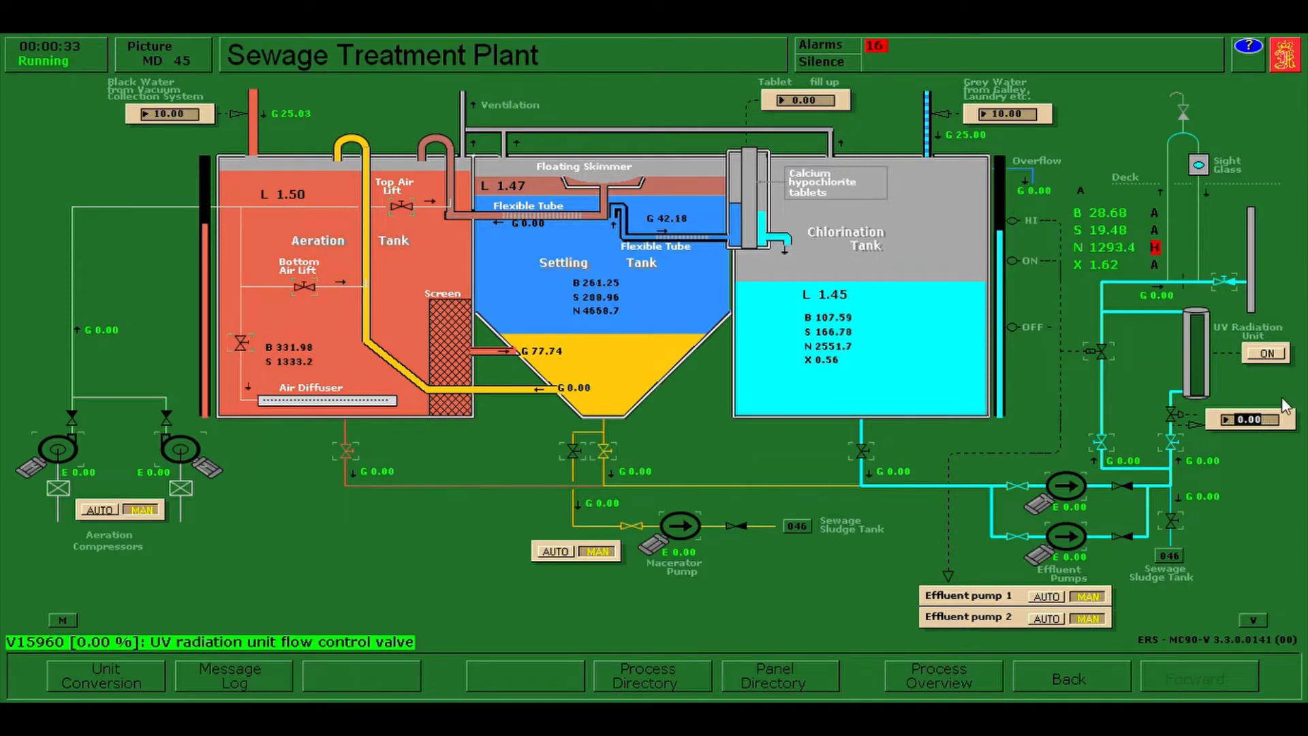
type("50")
key("Return")
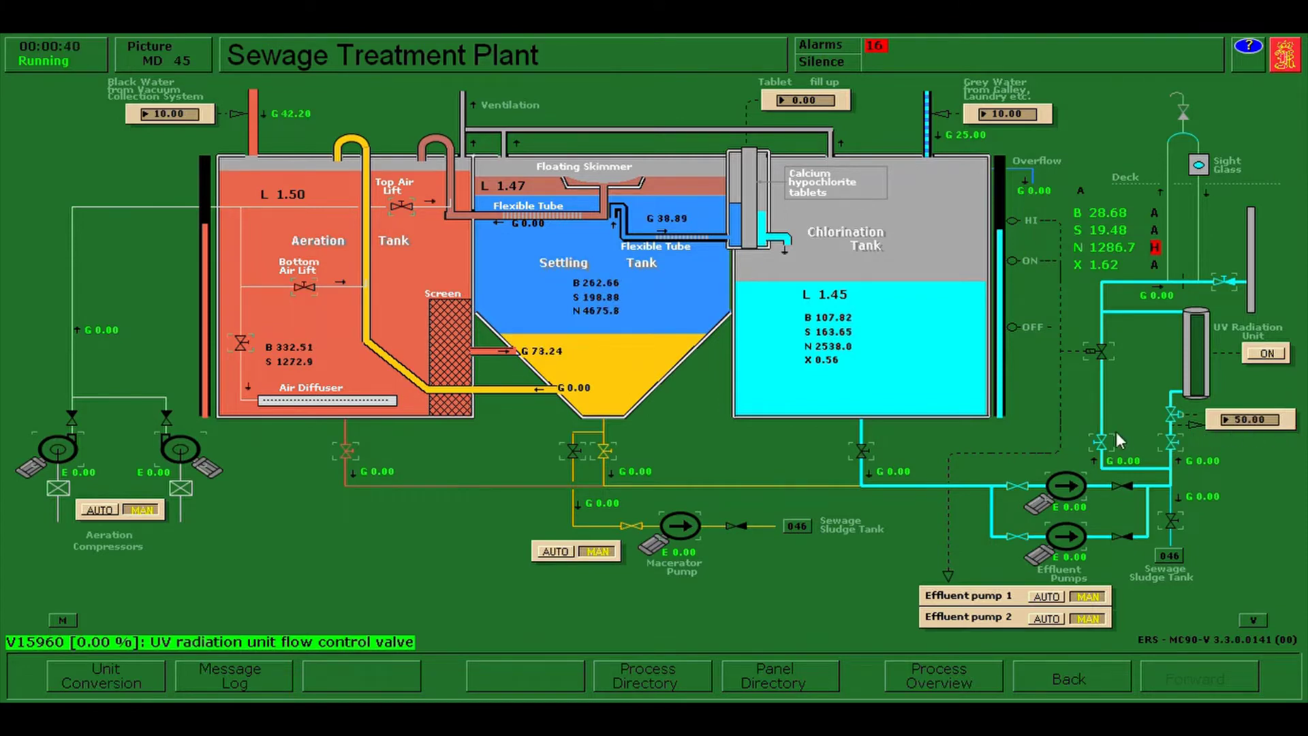
Open chlorination outlet V15930 and V15946; close sludge valve V15920 and V15910.
left_click(873, 455)
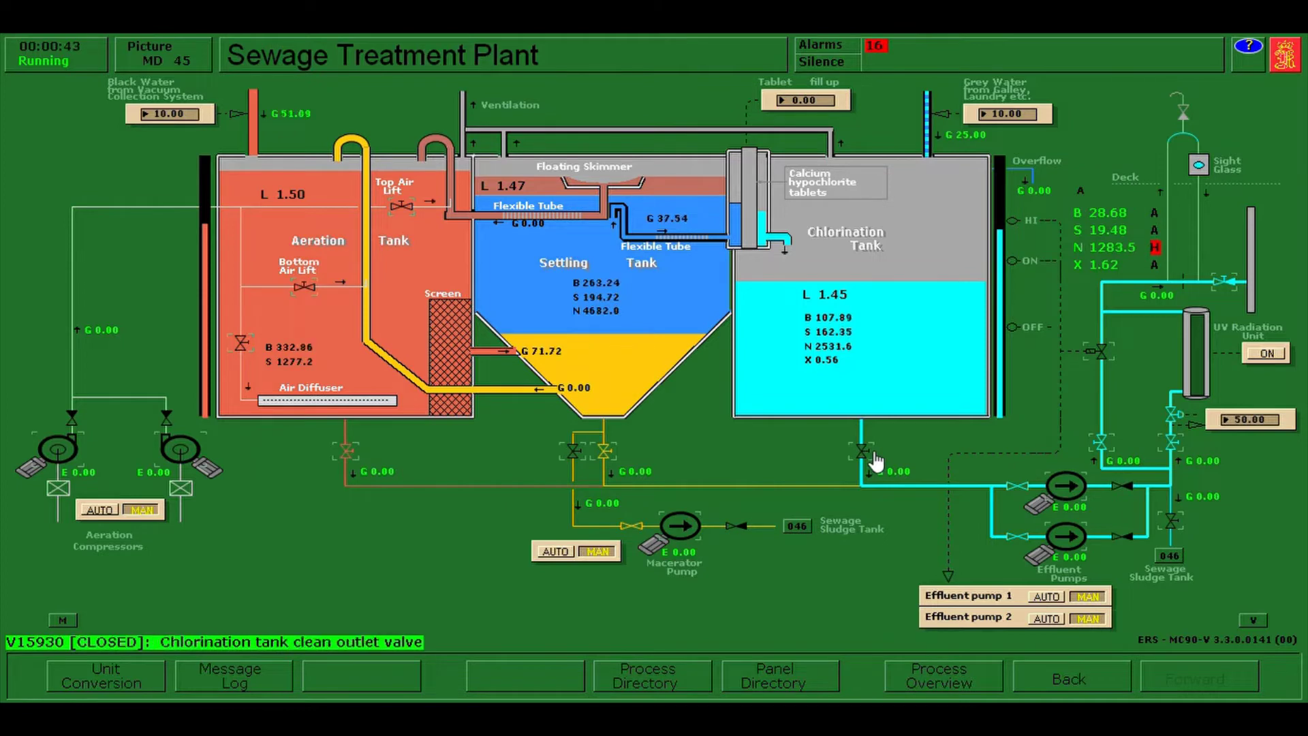
left_click(876, 455)
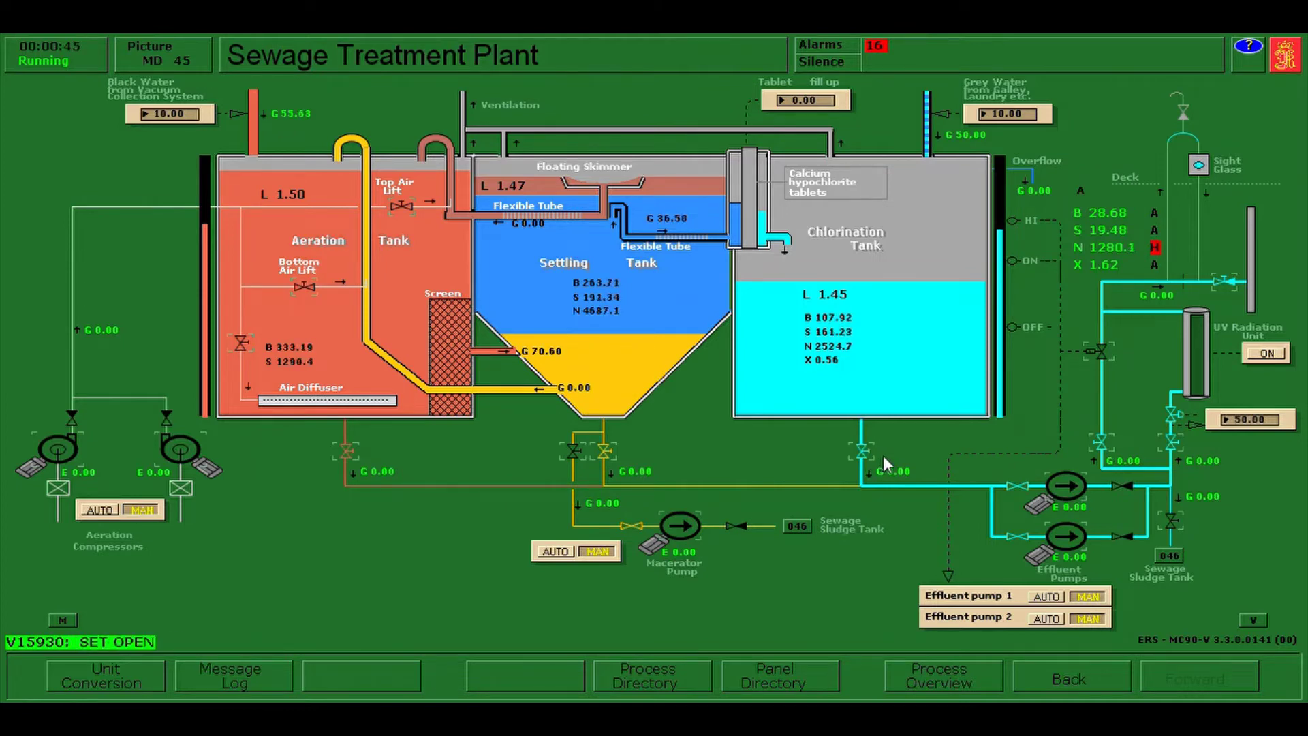
left_click(611, 455)
left_click(611, 455)
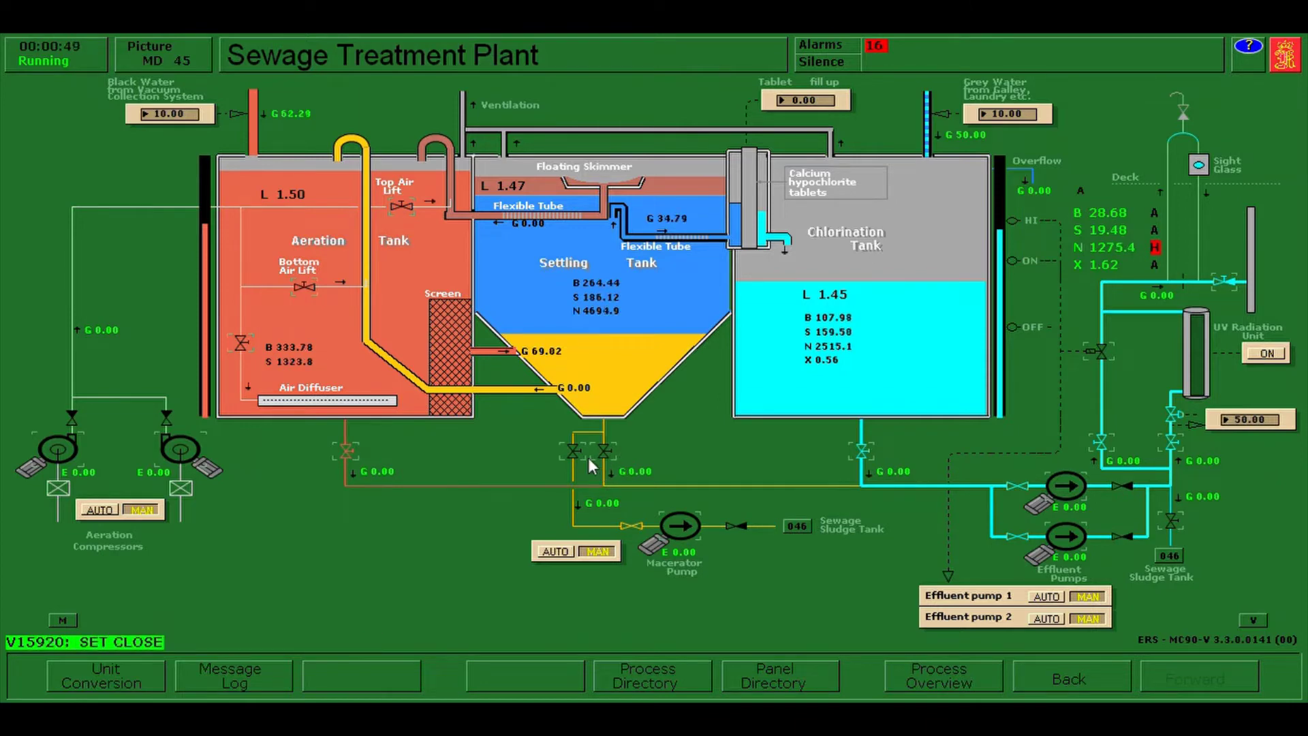
left_click(579, 454)
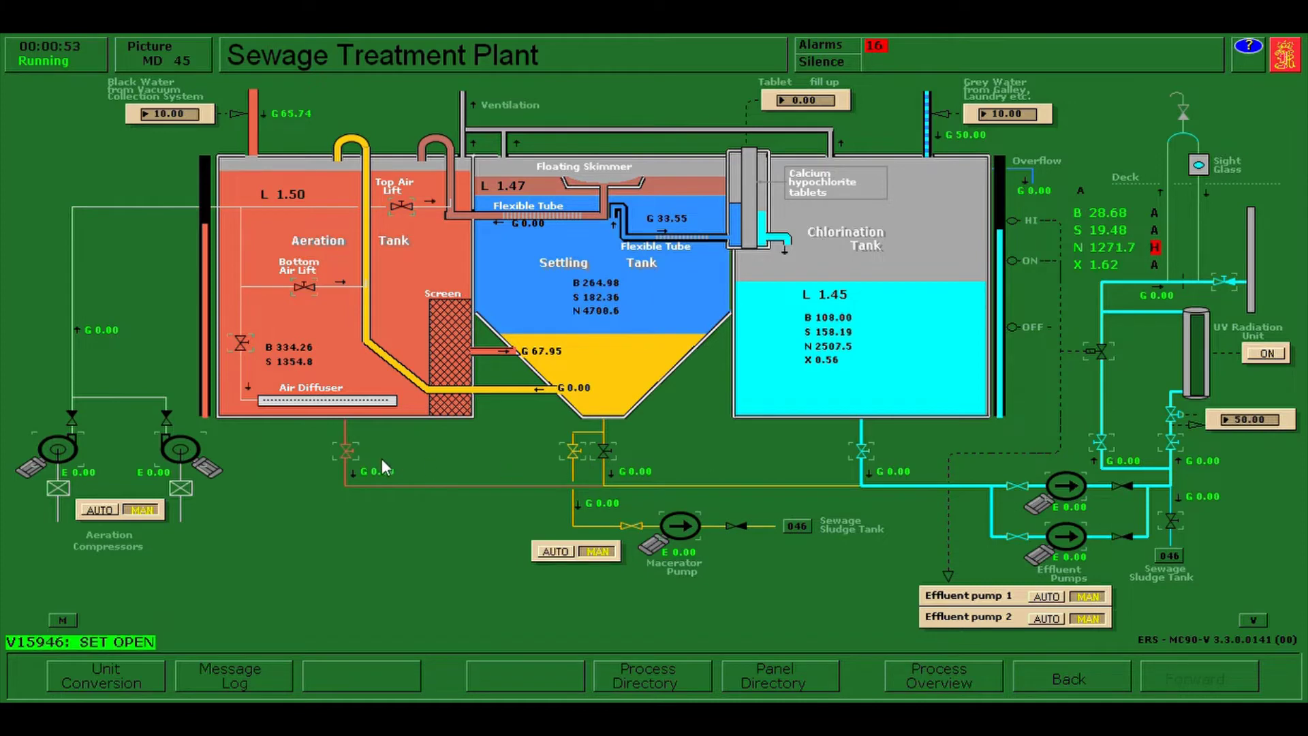
left_click(361, 456)
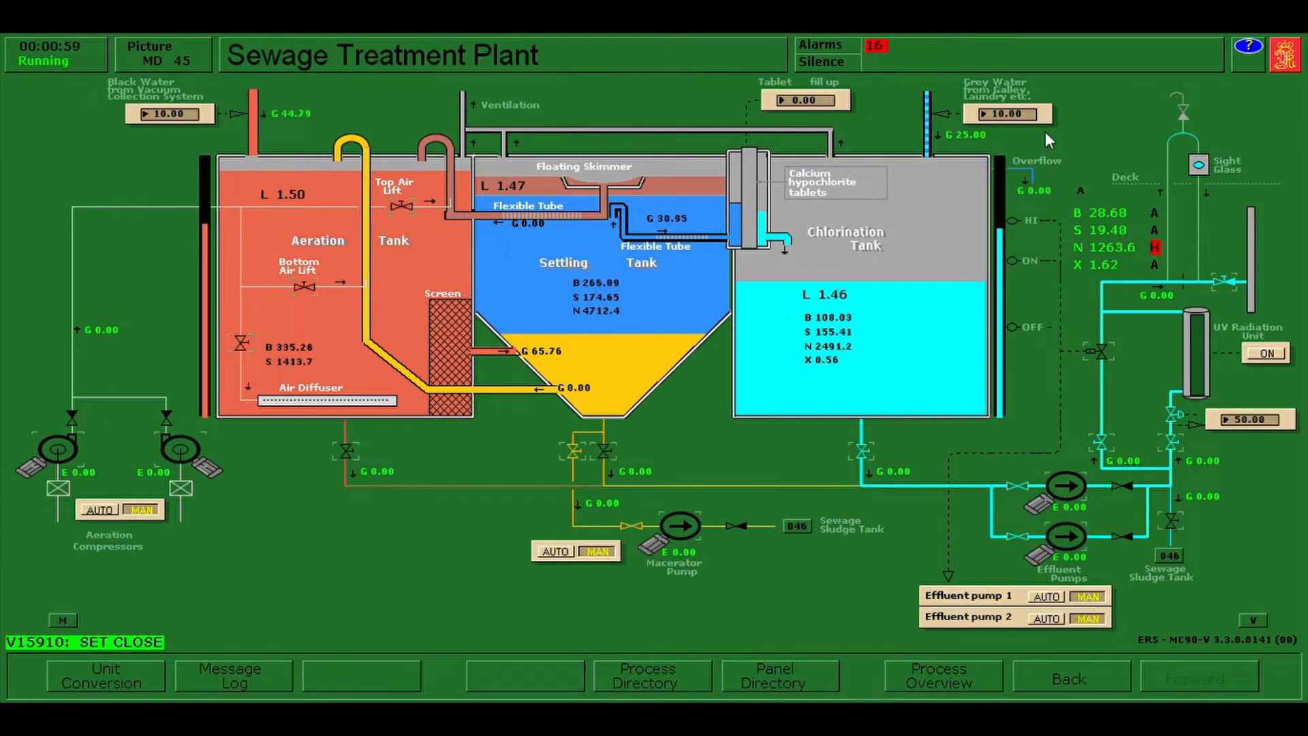
left_click(1013, 115)
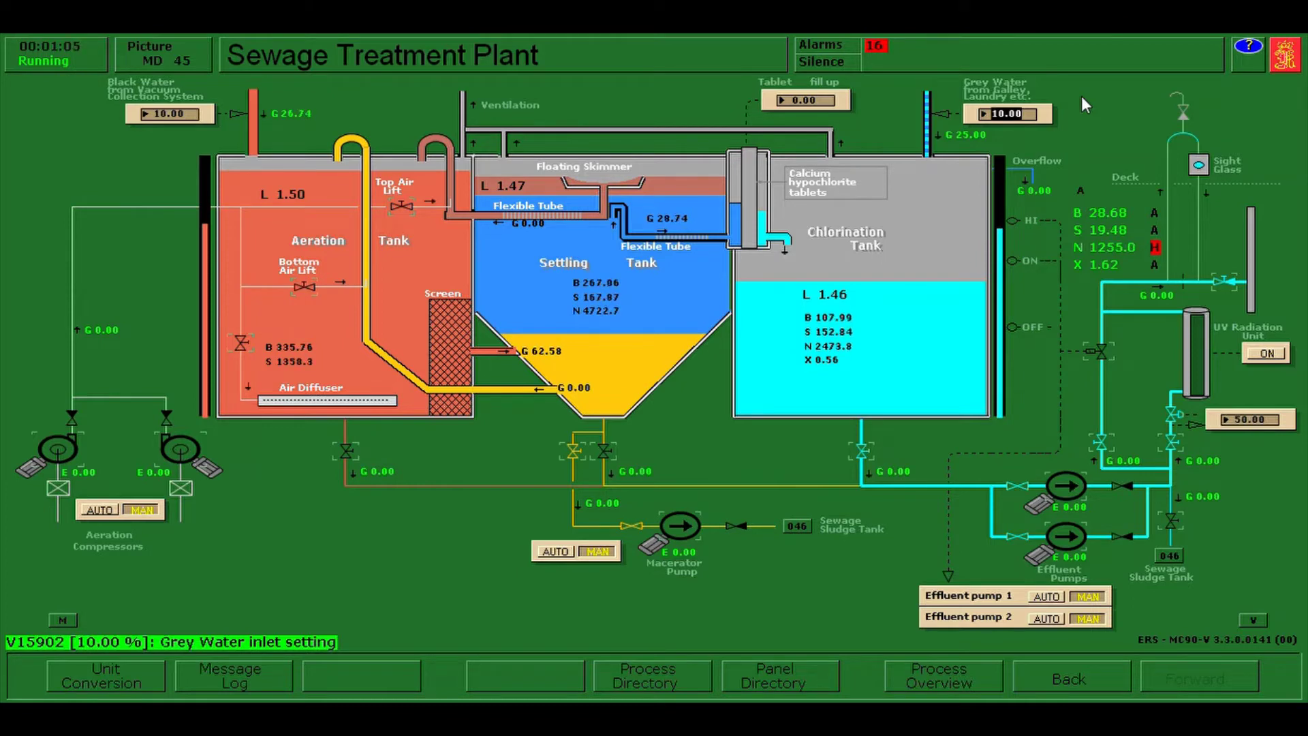
Set grey water inlet to 50.00, tablet fill-up to 90.00 and black water inlet to 50.00.
type("50")
key("Return")
left_click(808, 100)
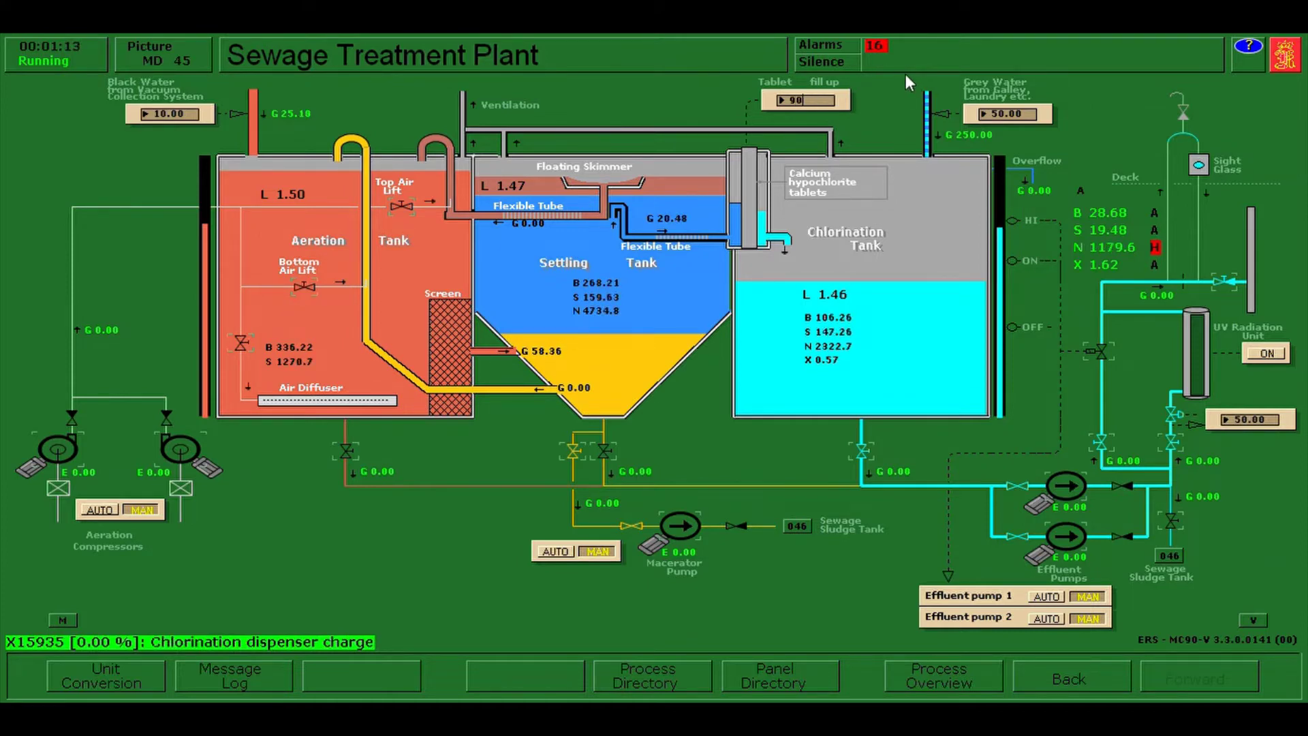
key("Return")
left_click(179, 122)
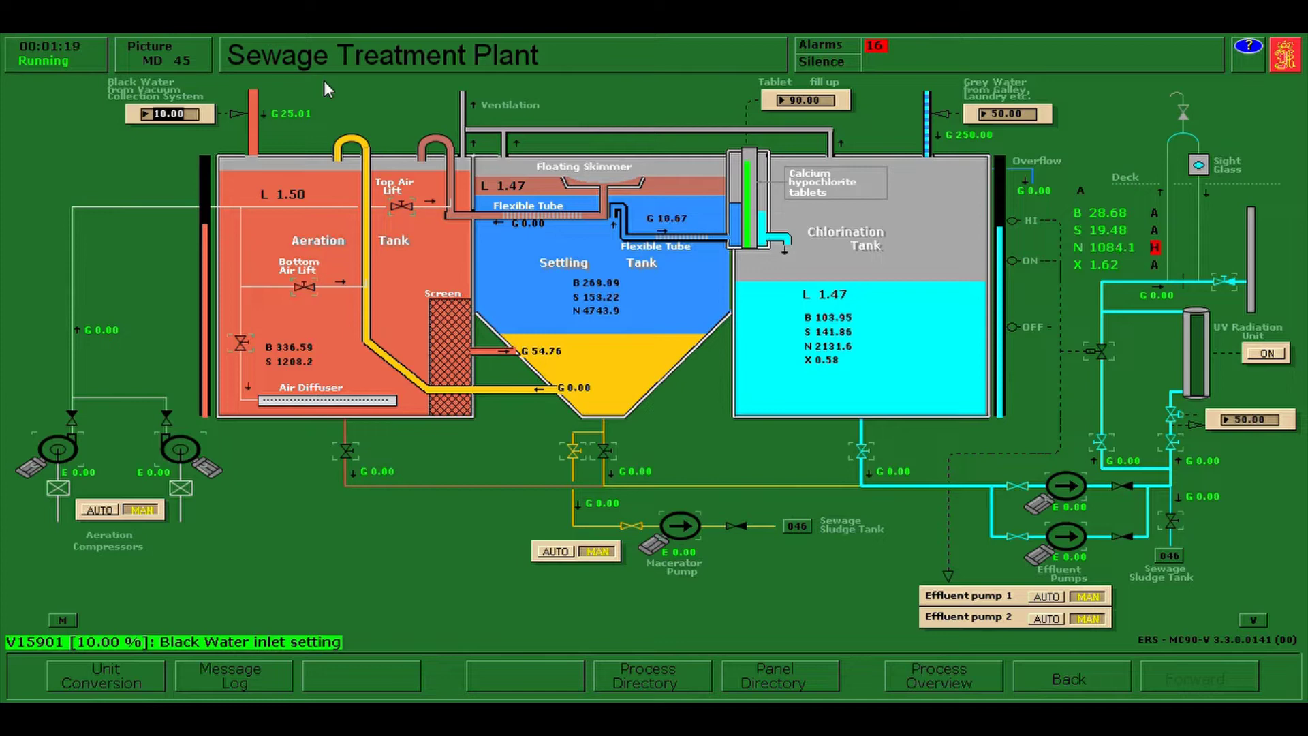
type("50")
key("Return")
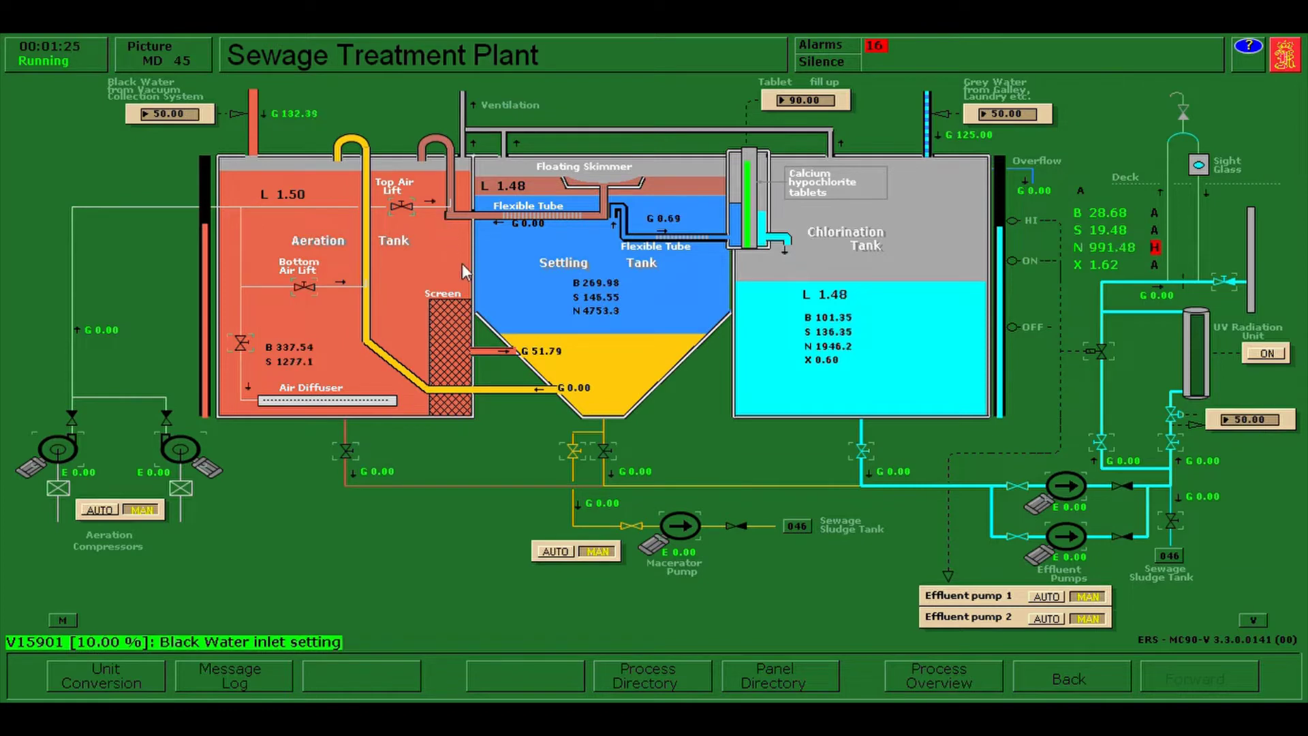
Open the top air lift, bottom air lift and air diffuser valves (V15911, V15912, V15915).
left_click(403, 208)
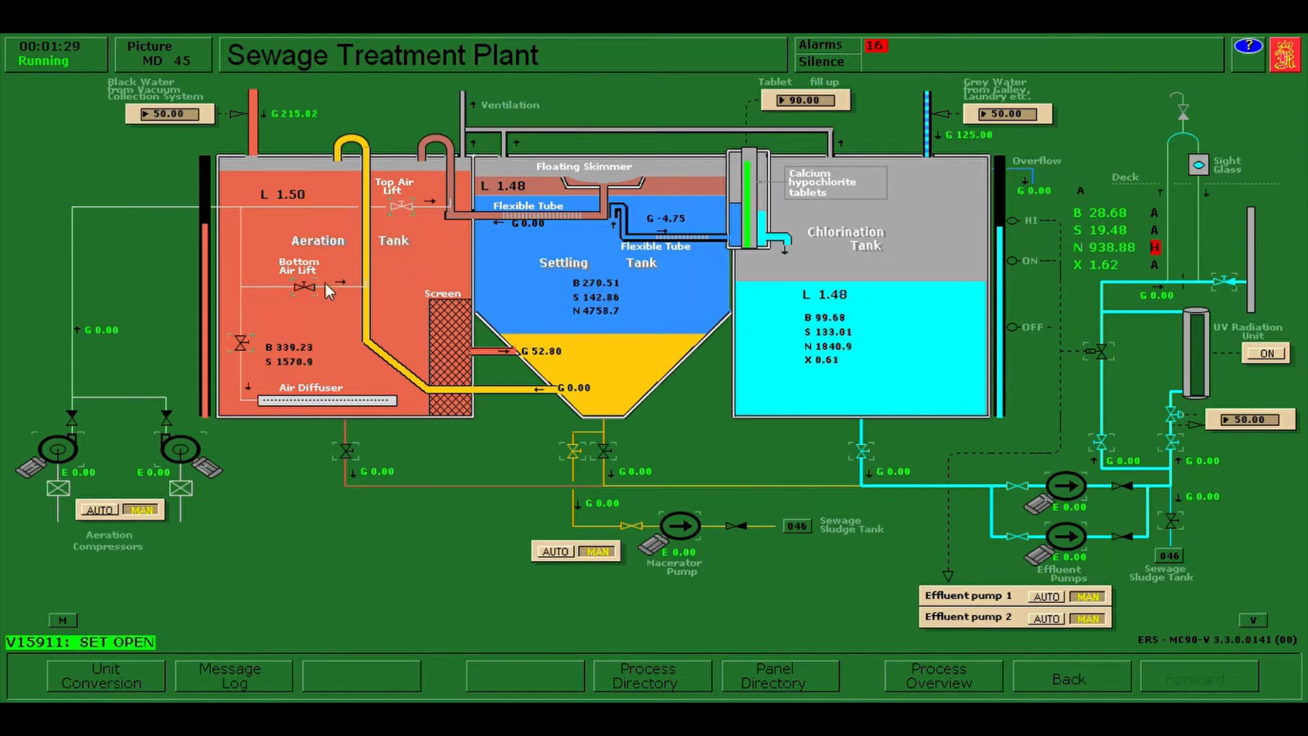
left_click(304, 287)
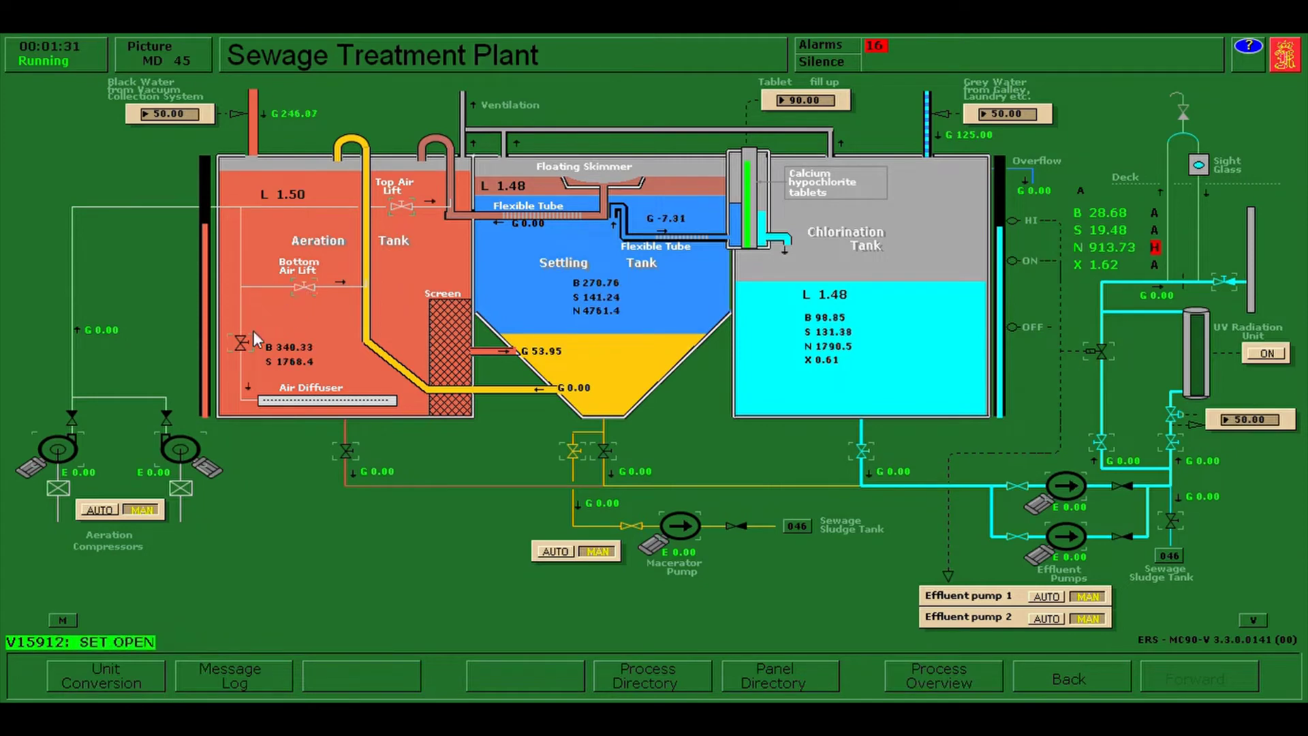
left_click(242, 344)
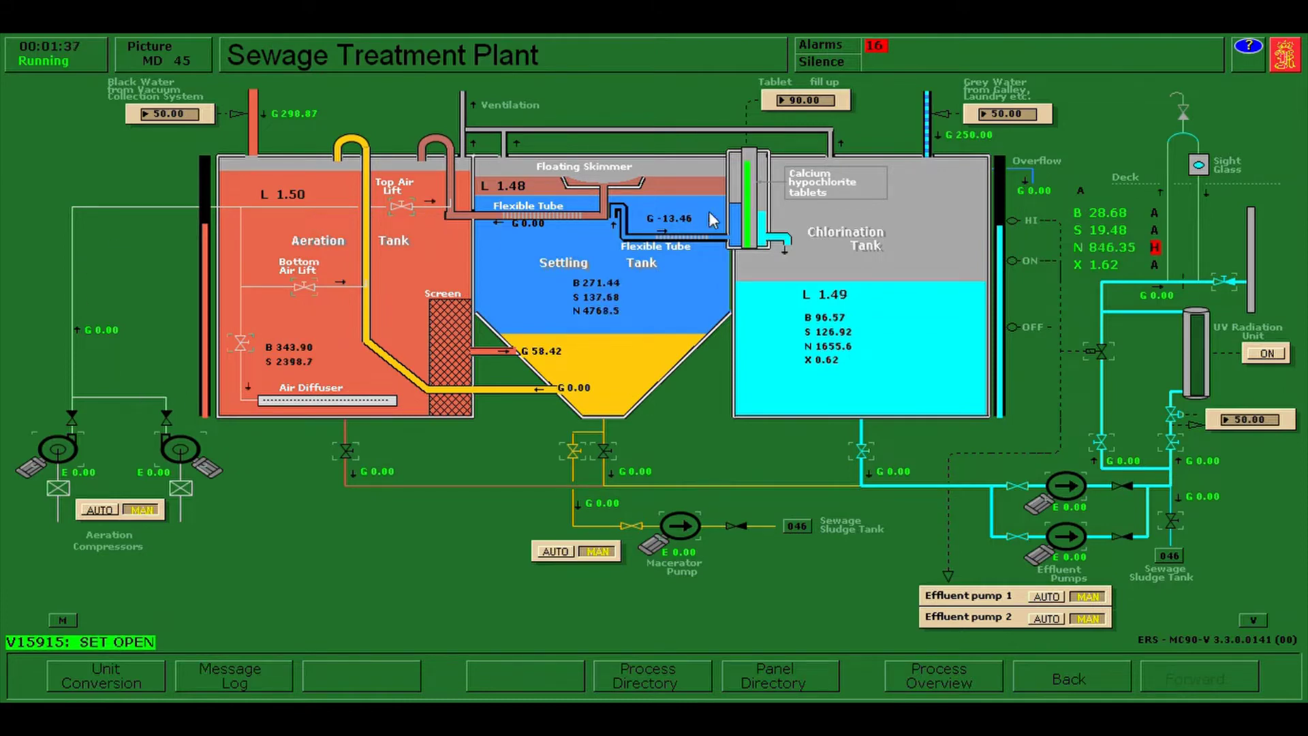
Start effluent pump 1 on AUTO, switch the UV unit on, and run aeration compressors on AUTO.
left_click(1080, 500)
left_click(1047, 596)
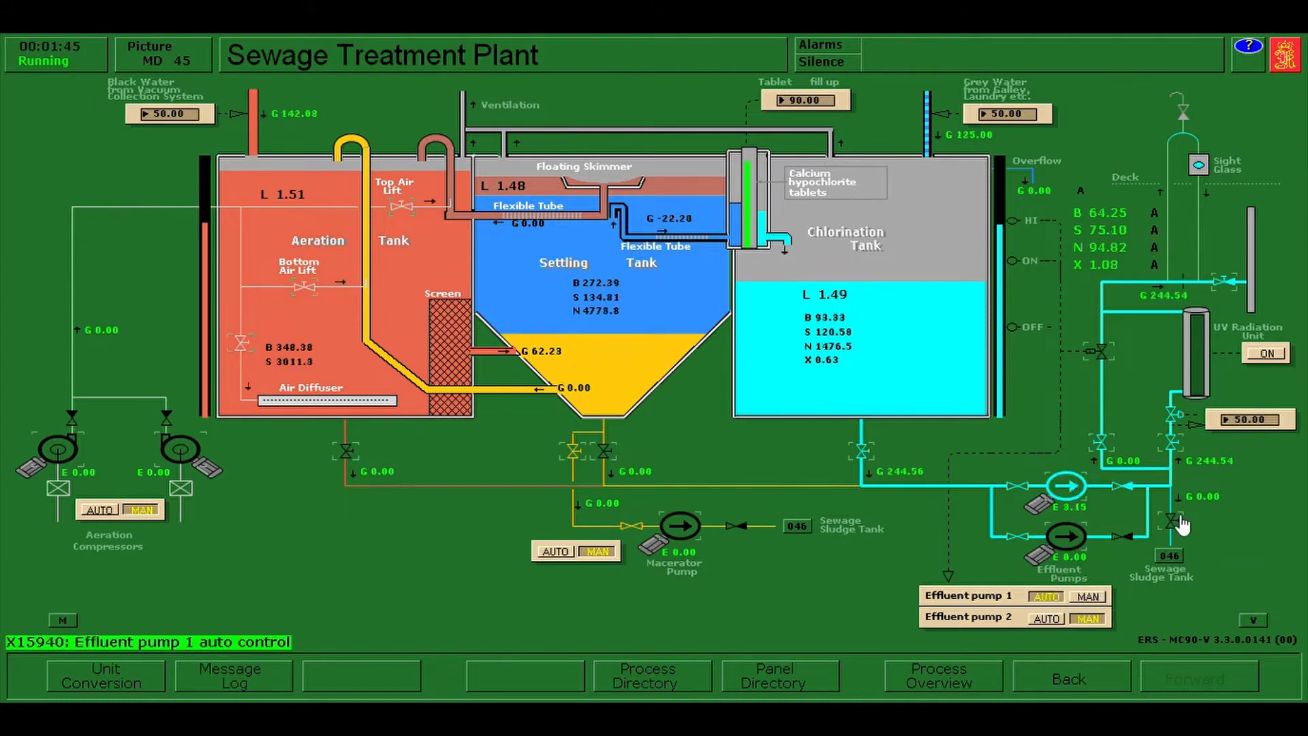
left_click(1272, 355)
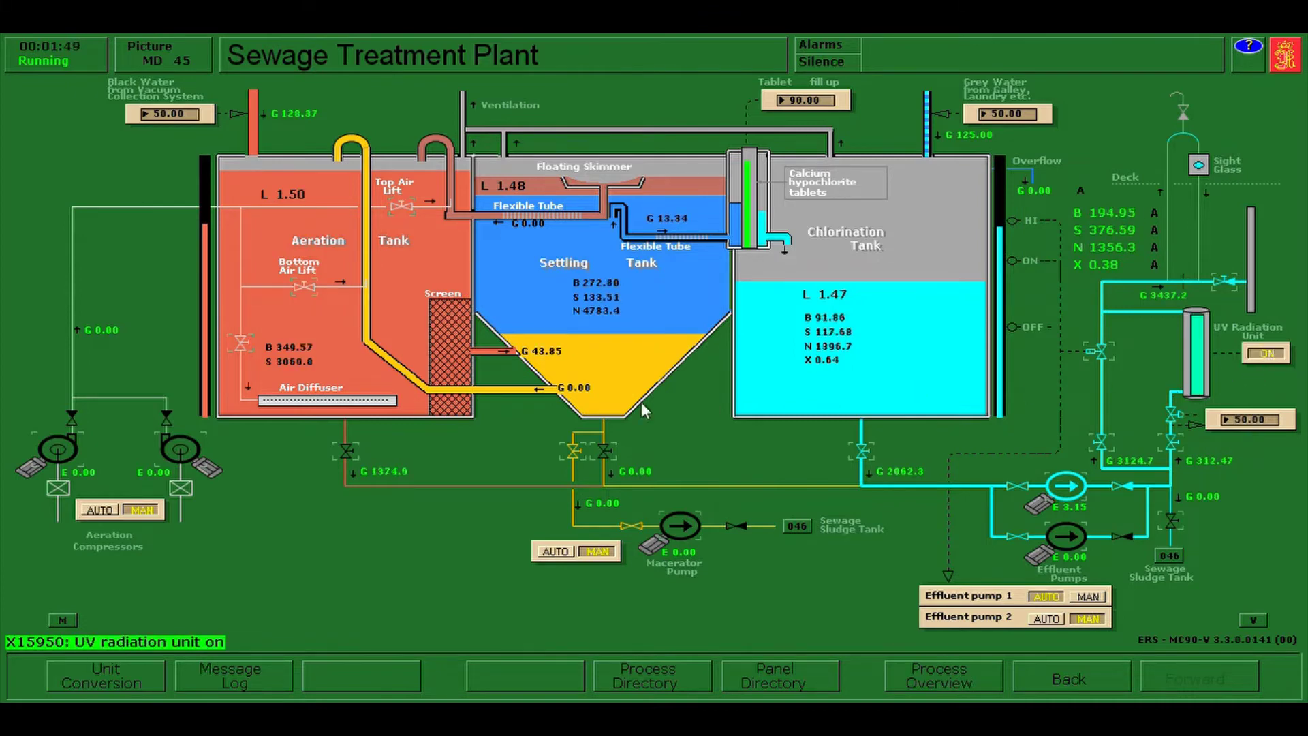
left_click(68, 450)
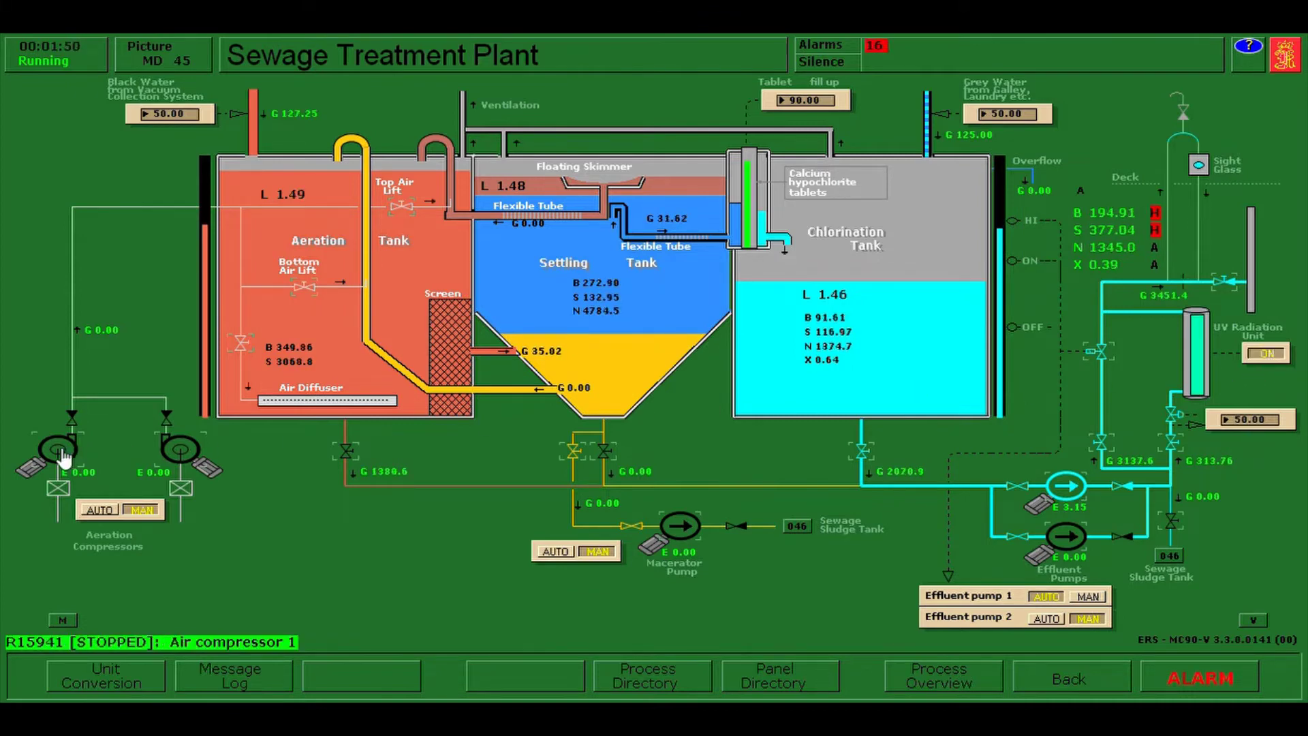
left_click(99, 510)
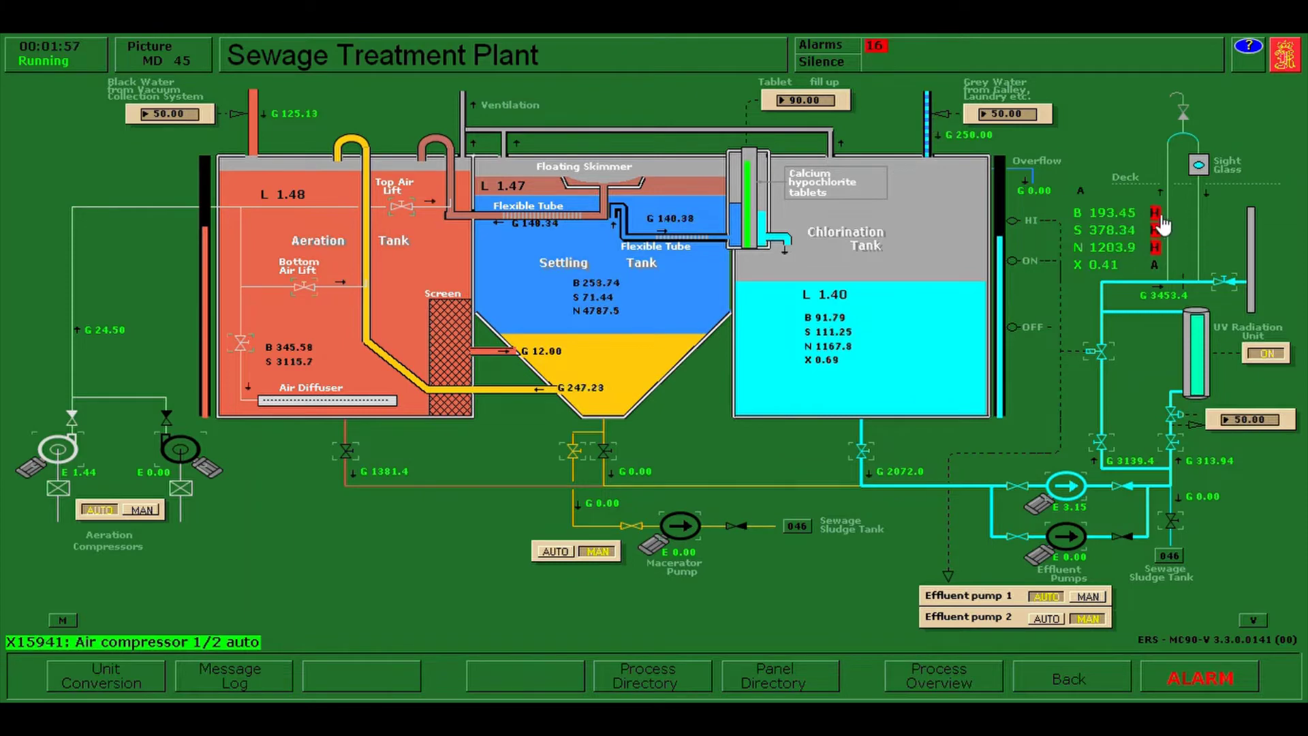
Acknowledge the overboard discharge quality alarms and display the active malfunction message.
left_click(1163, 250)
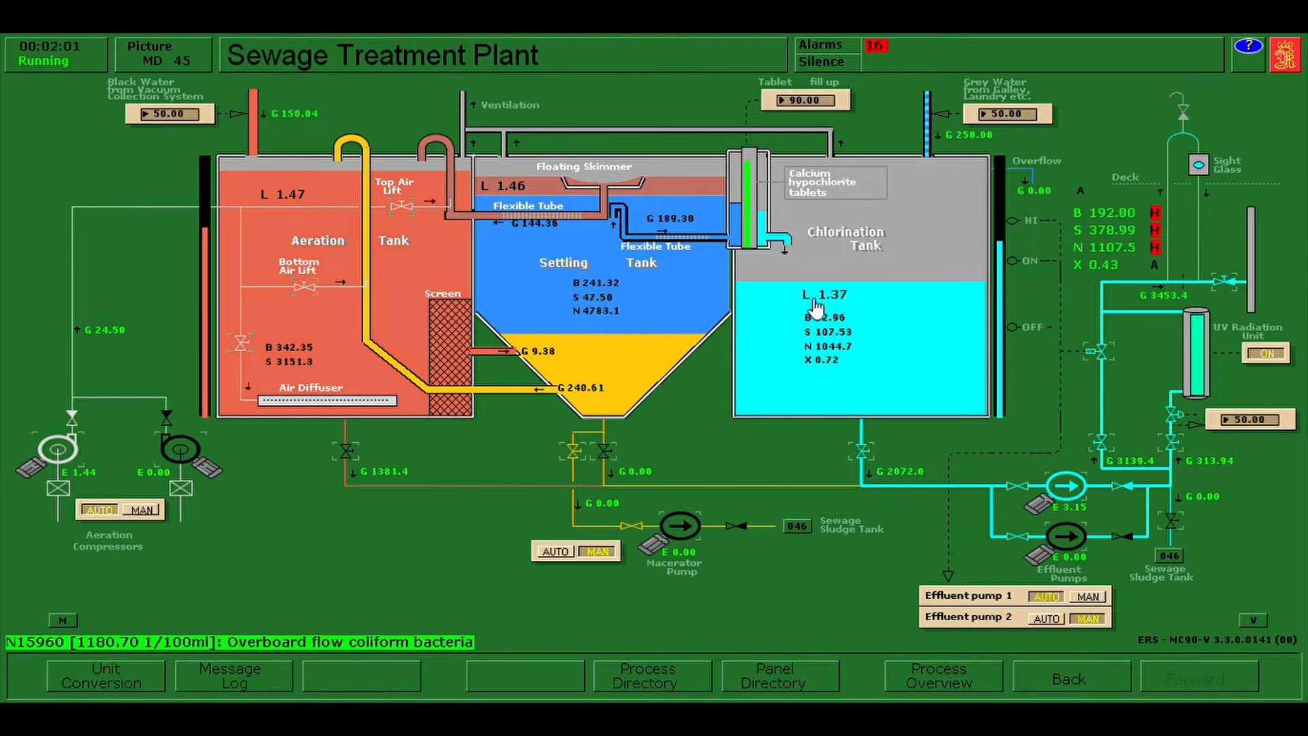
mouse_move(827, 307)
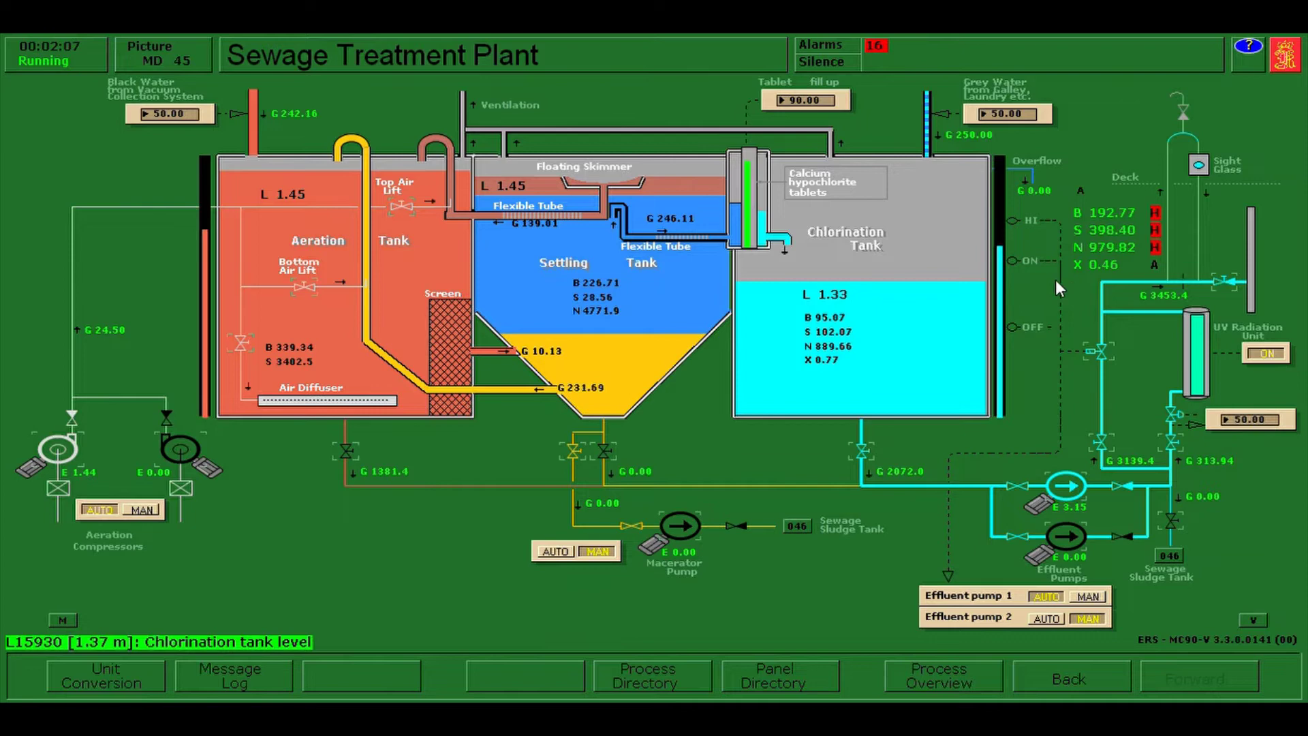
left_click(78, 621)
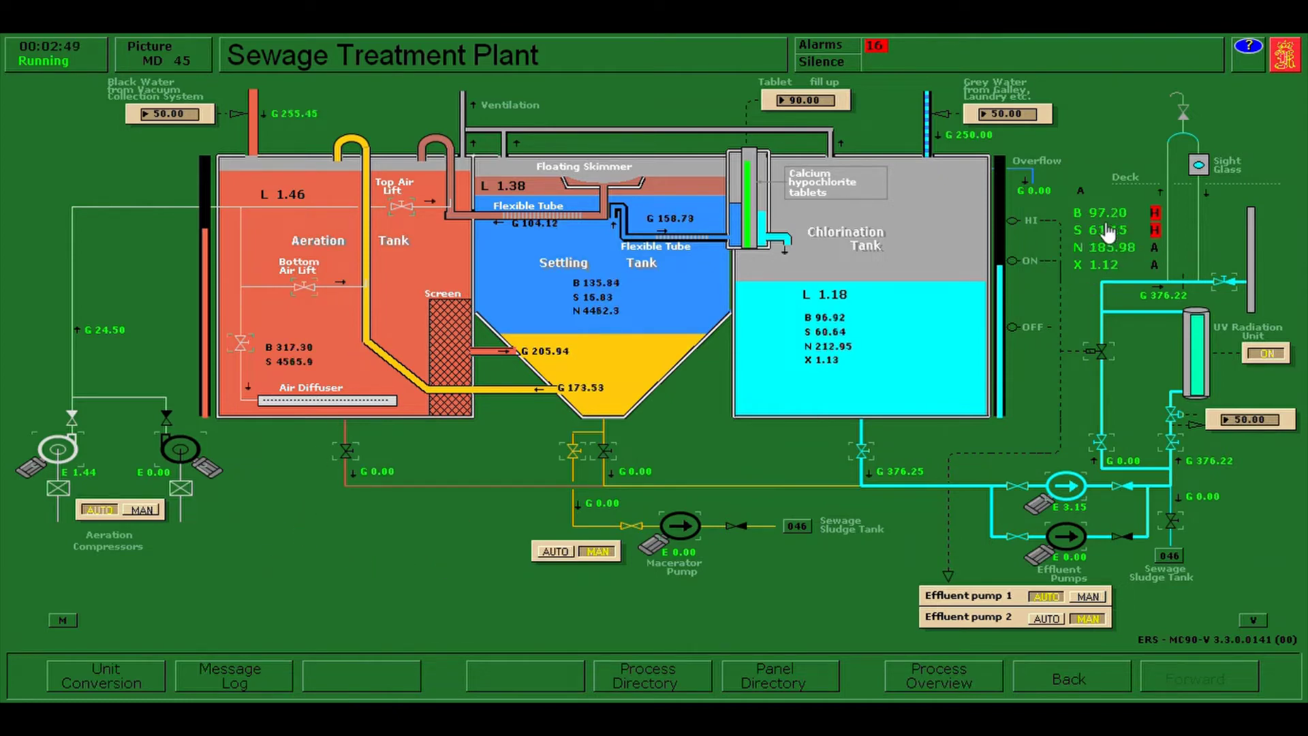
mouse_move(1109, 227)
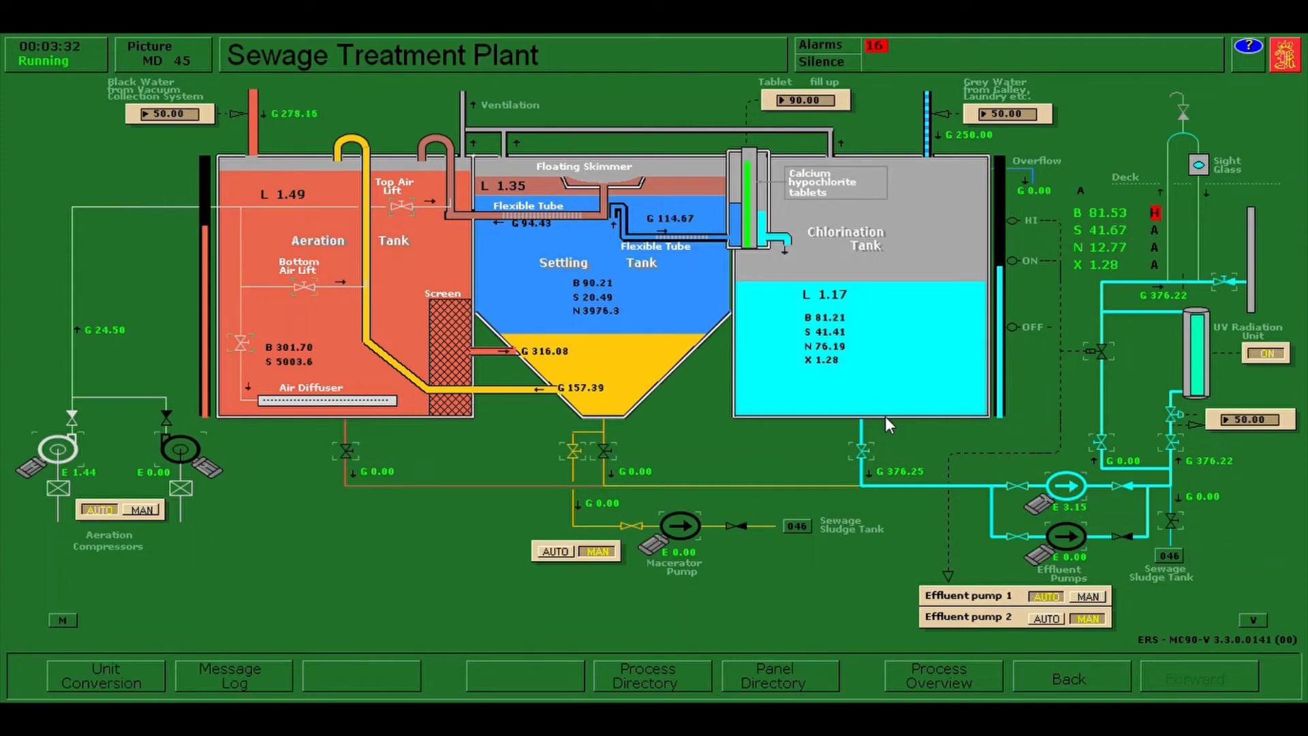
Start the sewage macerator pump and switch it to AUTO start/stop.
left_click(686, 528)
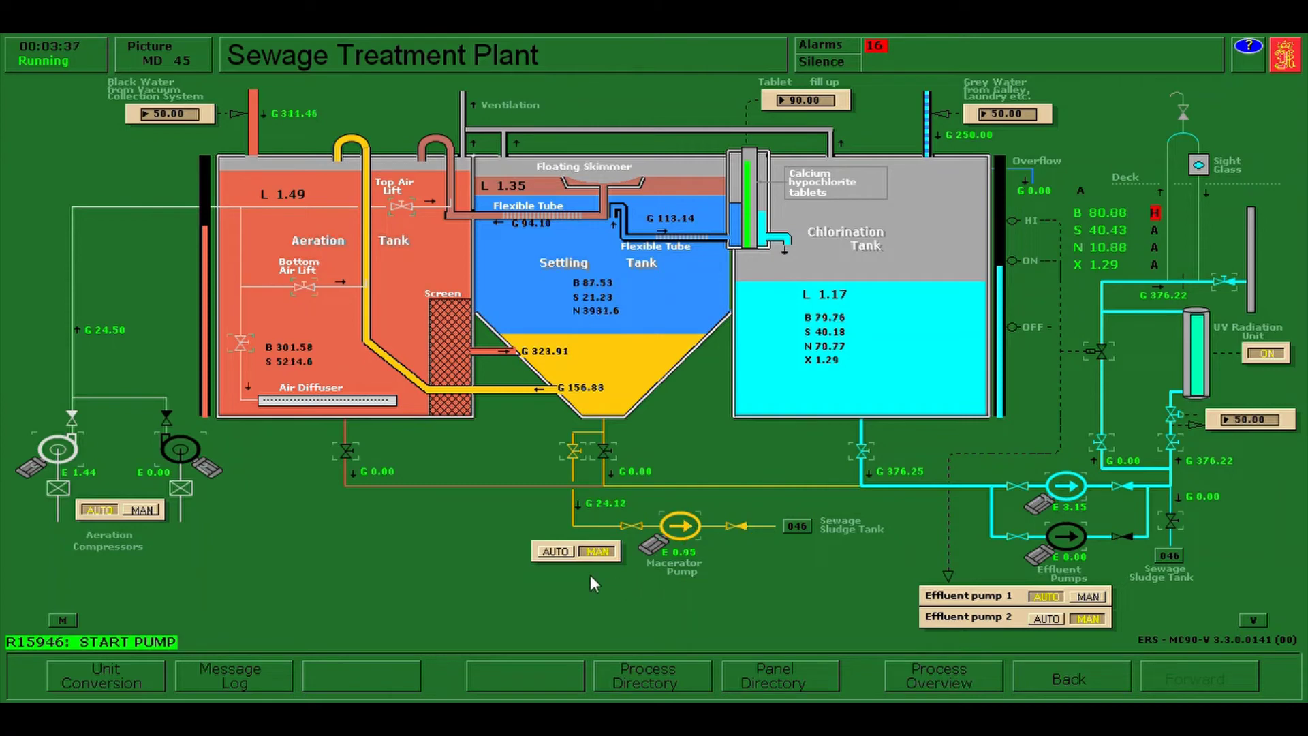
left_click(566, 553)
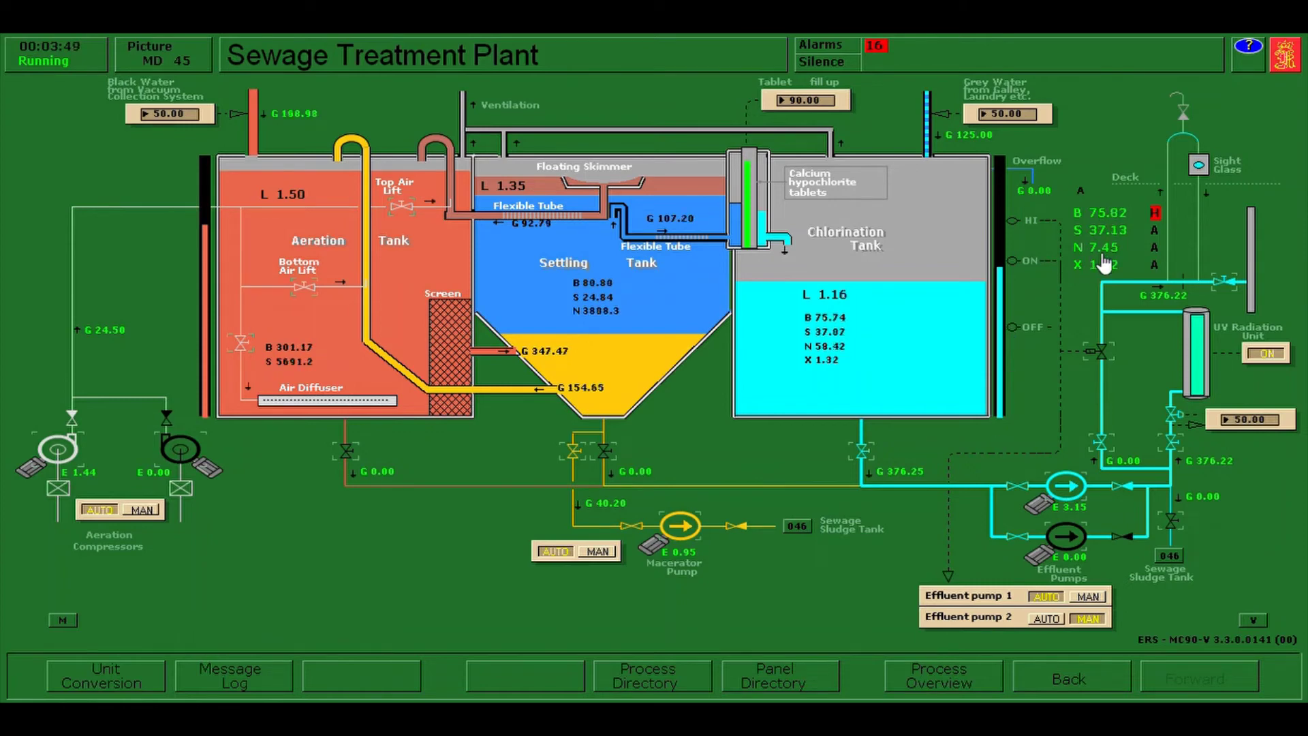
mouse_move(1121, 218)
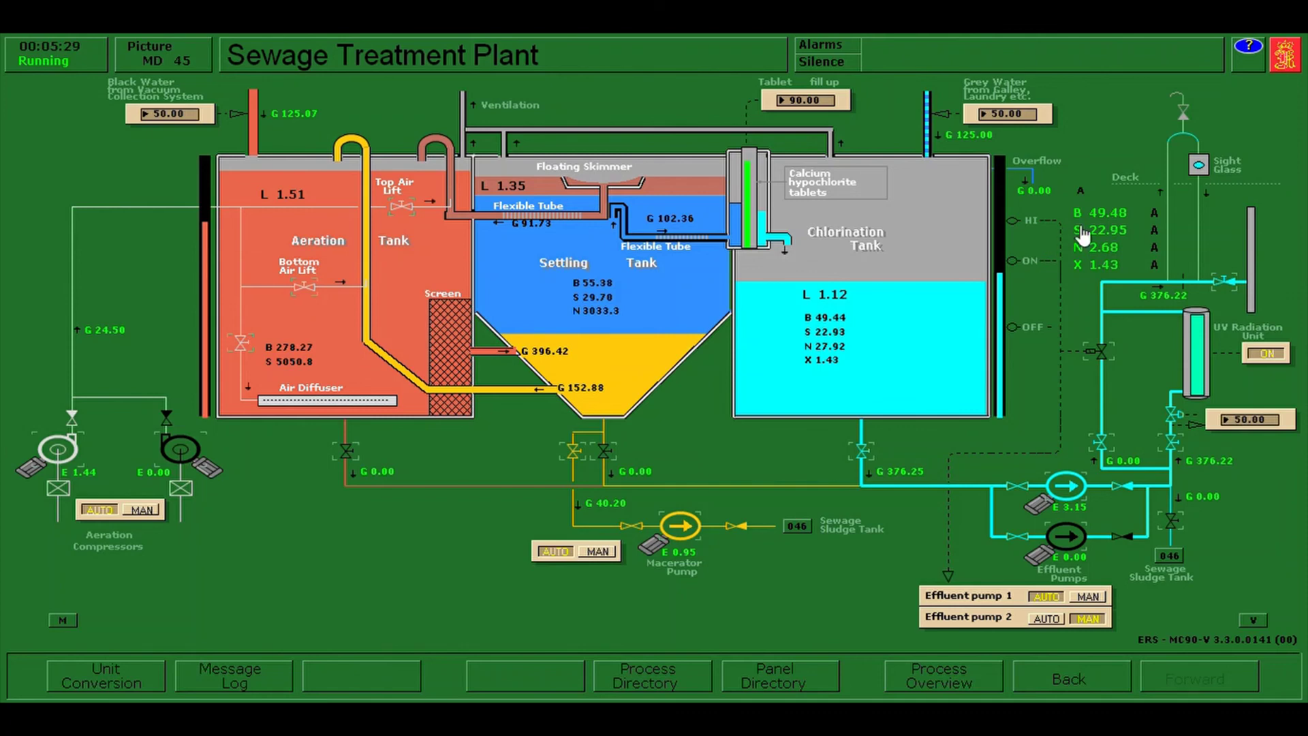
Watch the B readout (B15960, BOD 49.30 mg/l) until the discharge alarms clear.
mouse_move(1121, 218)
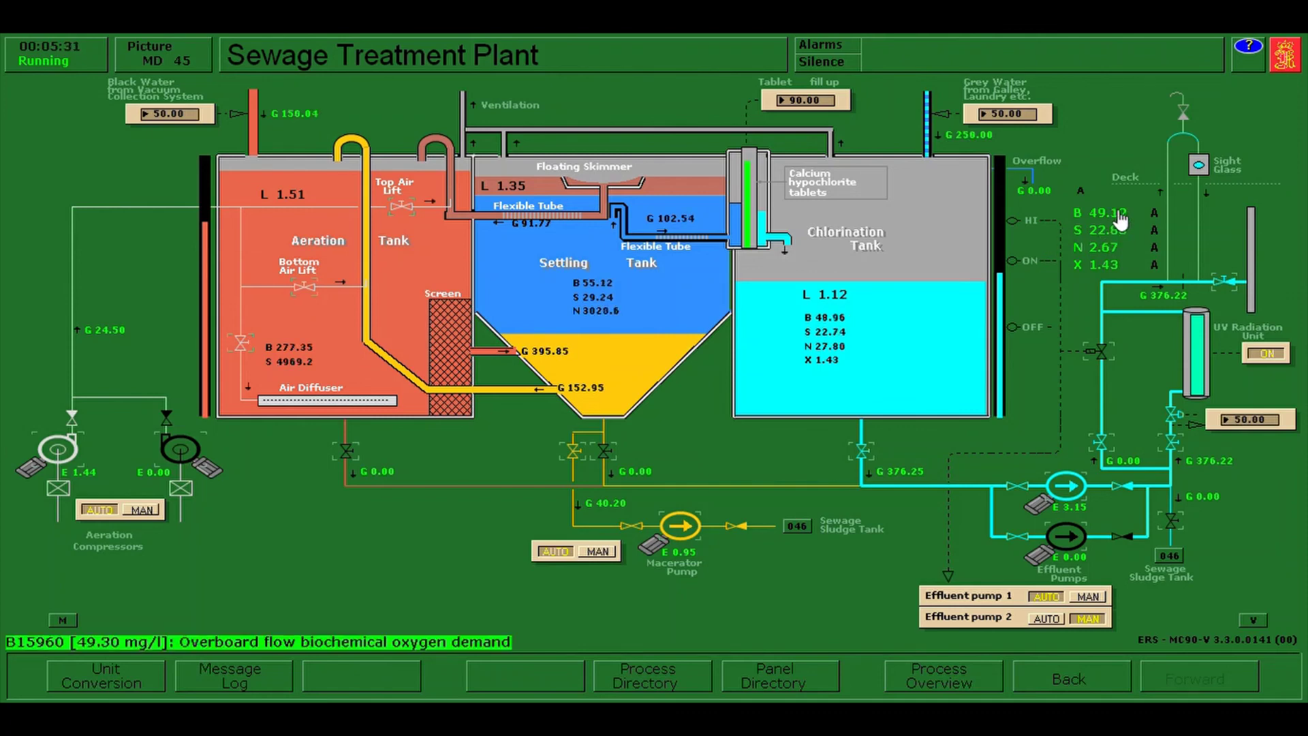